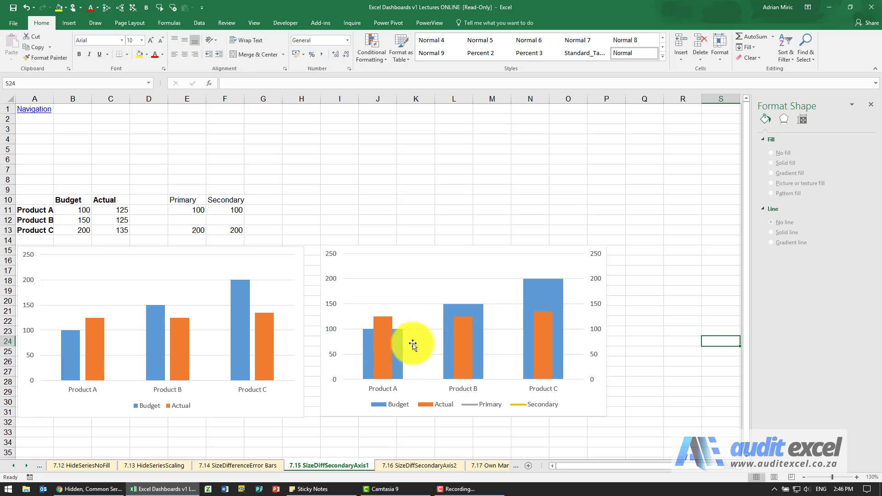
Format the Actual series, try a 500% gap width, then undo back to 219%
mouse_move(364, 351)
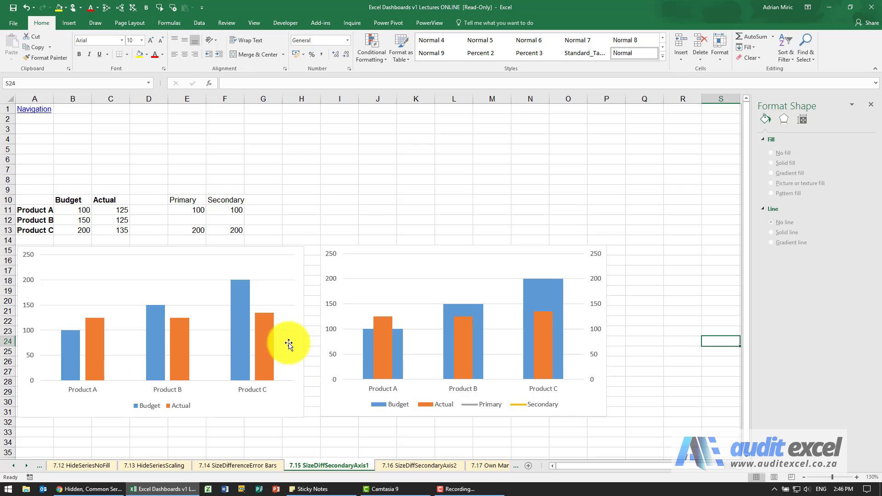
mouse_move(263, 326)
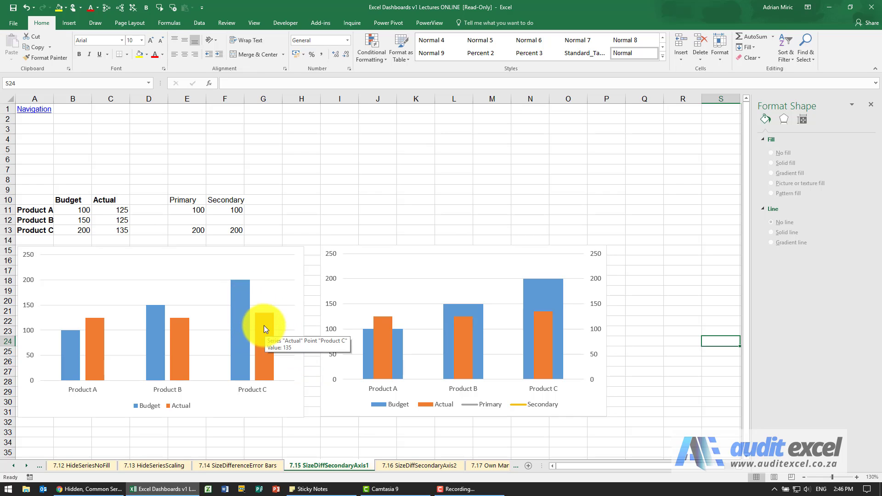
right_click(261, 325)
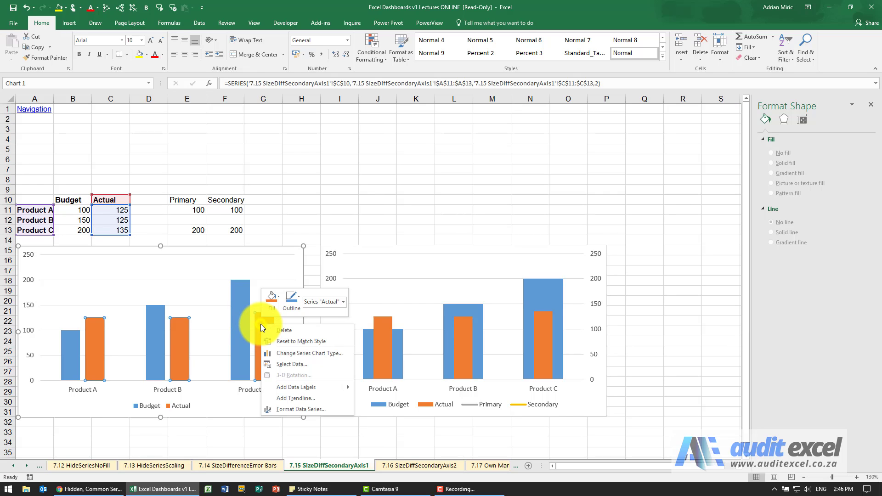
left_click(294, 406)
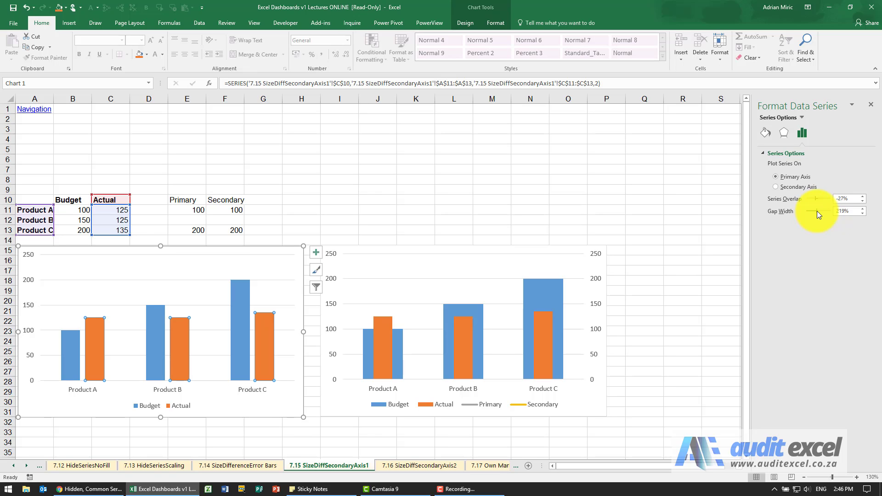
left_click_drag(819, 211, 833, 211)
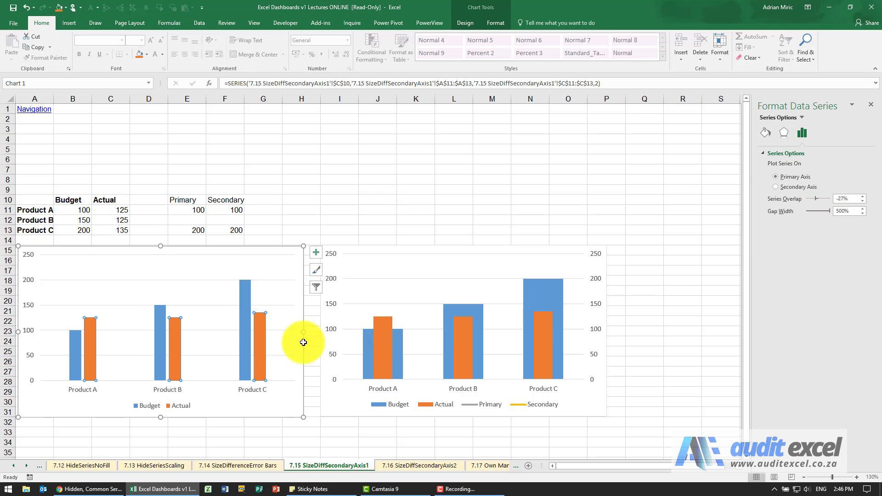
left_click(25, 8)
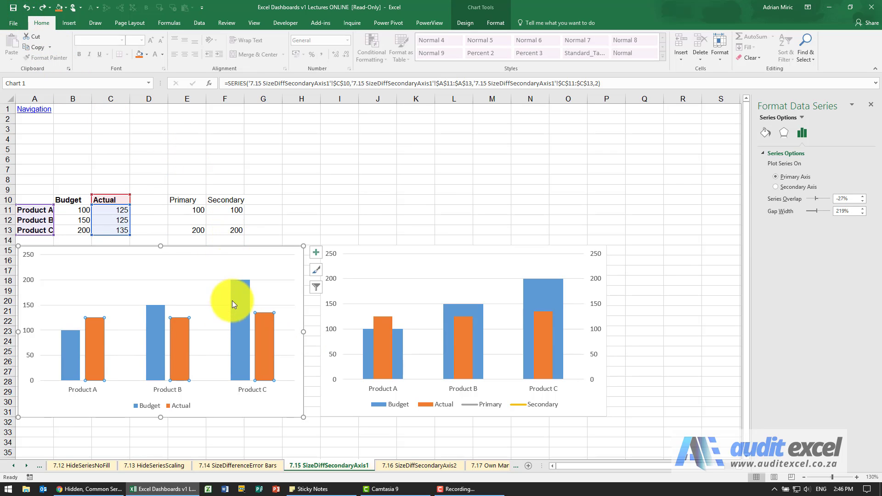
Plot the left chart's Actual series on the secondary axis
right_click(265, 328)
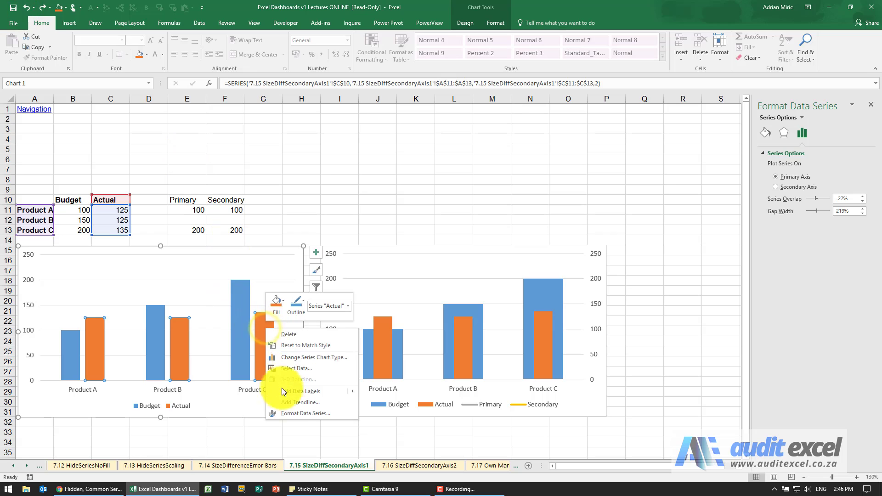
left_click(290, 415)
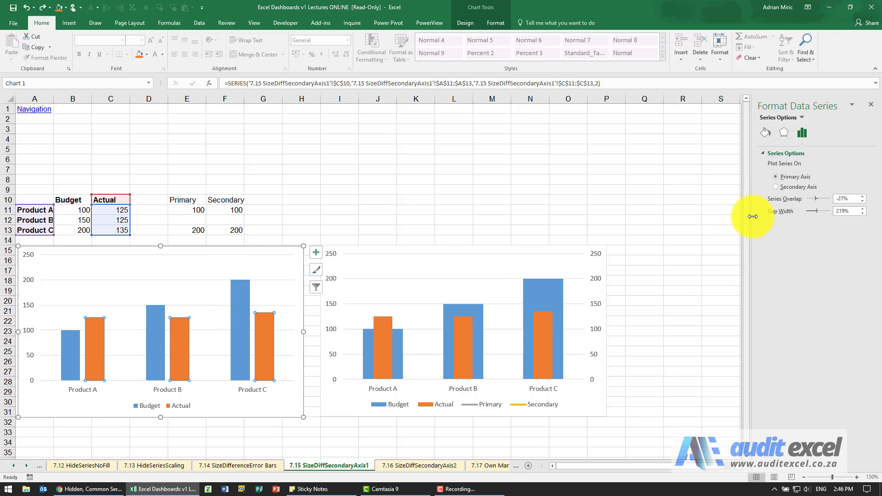
left_click(776, 188)
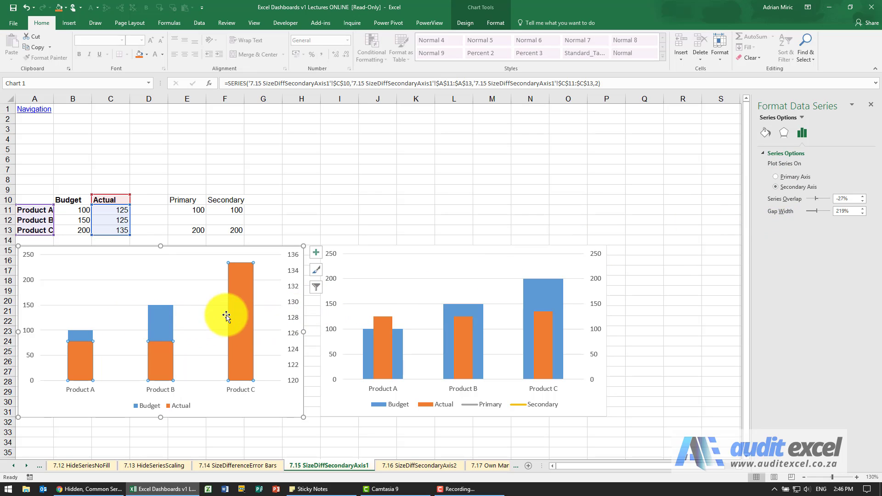
Narrow the Actual bars to about 385% gap width so they sit inside the Budget bars
mouse_move(236, 310)
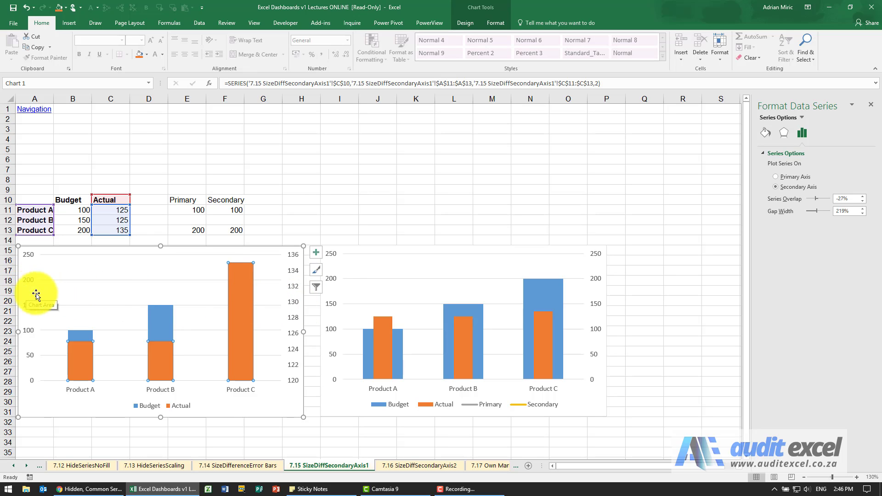
left_click(815, 211)
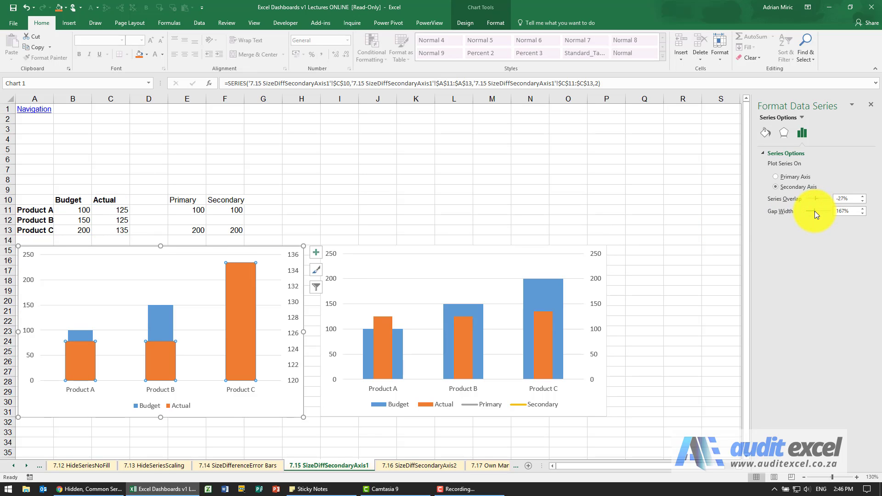
left_click_drag(824, 210, 824, 211)
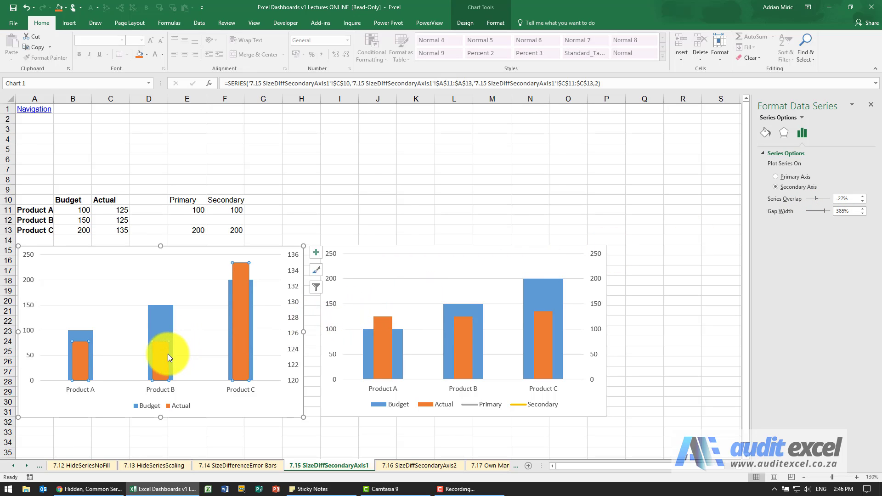
mouse_move(161, 347)
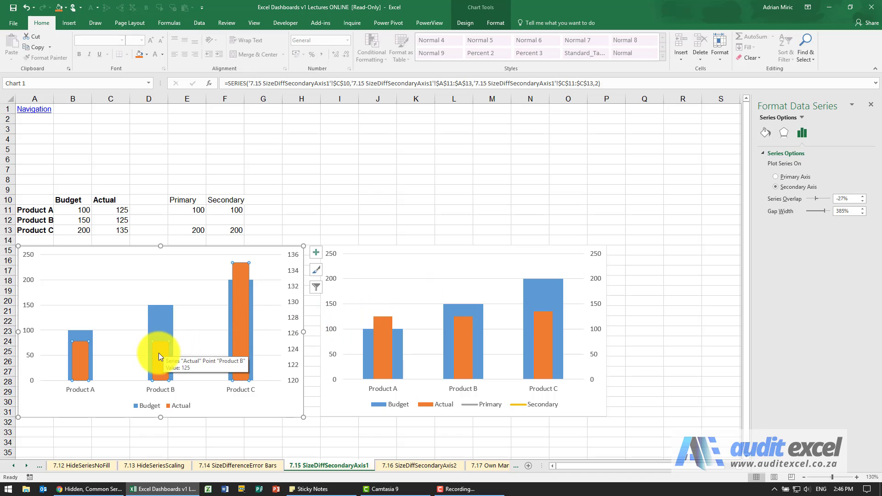
mouse_move(159, 313)
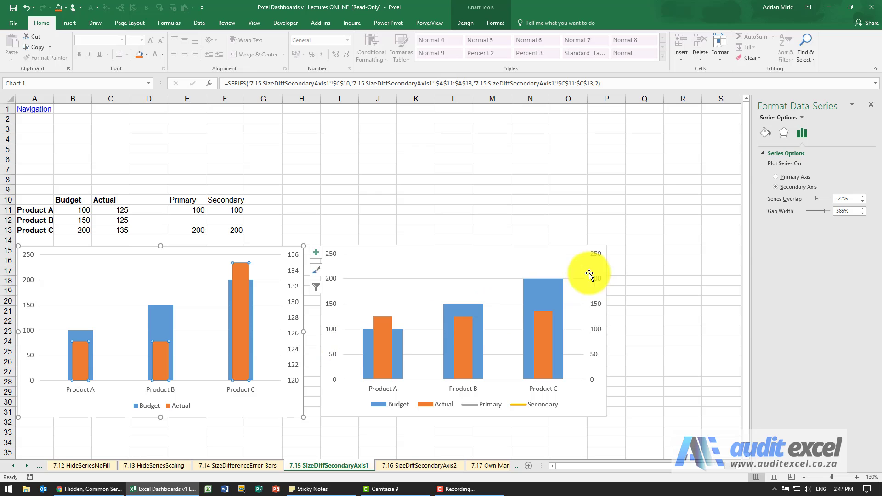
Trace the precedents of the Primary MIN and MAX formulas in E11 and E13
key("F10")
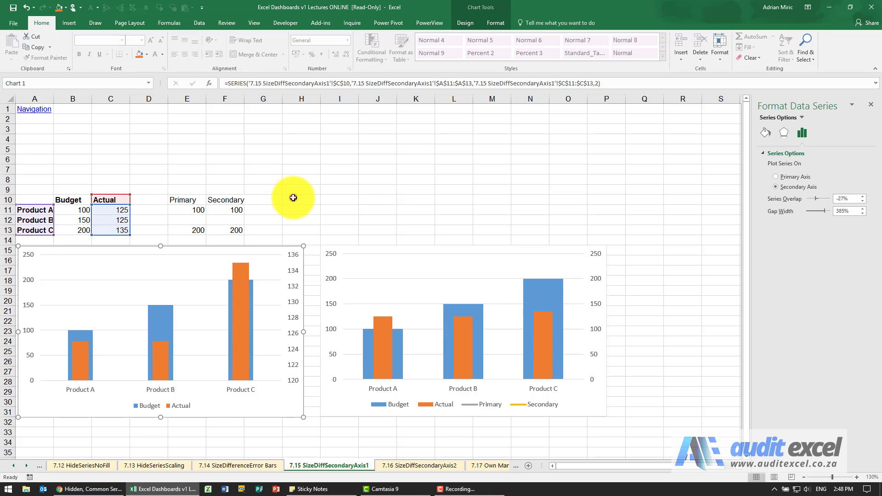
left_click(192, 199)
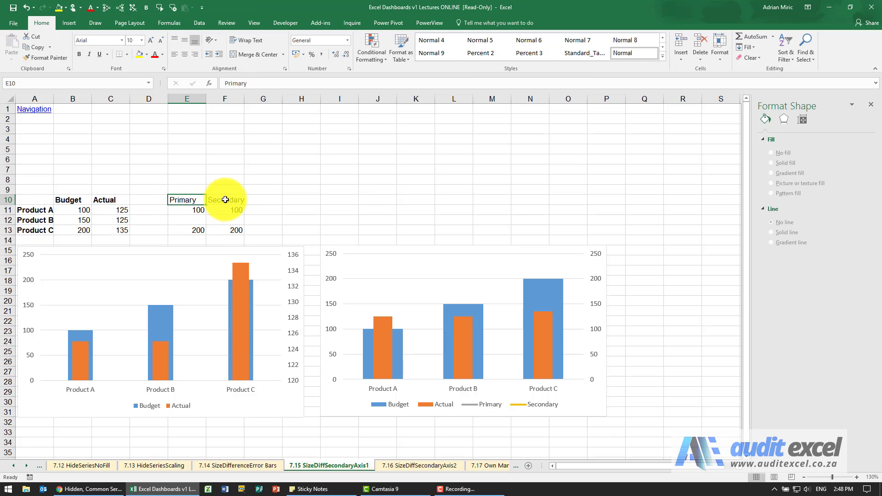
left_click(187, 210)
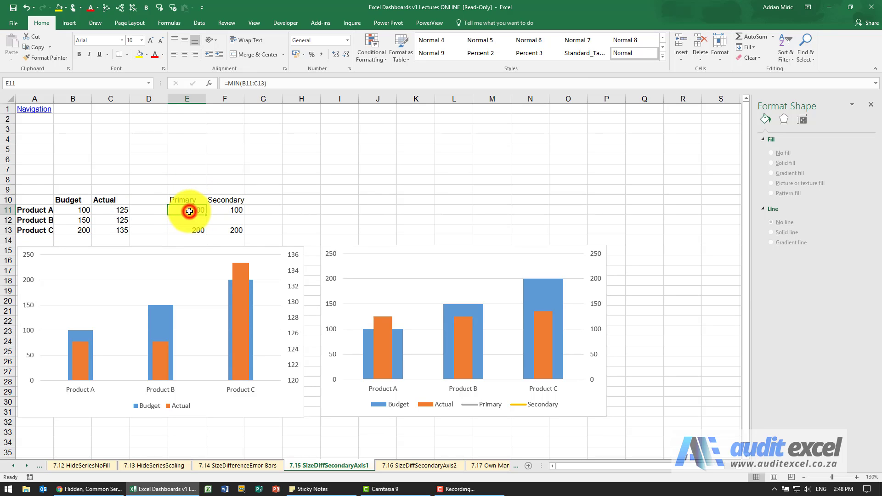
left_click(110, 10)
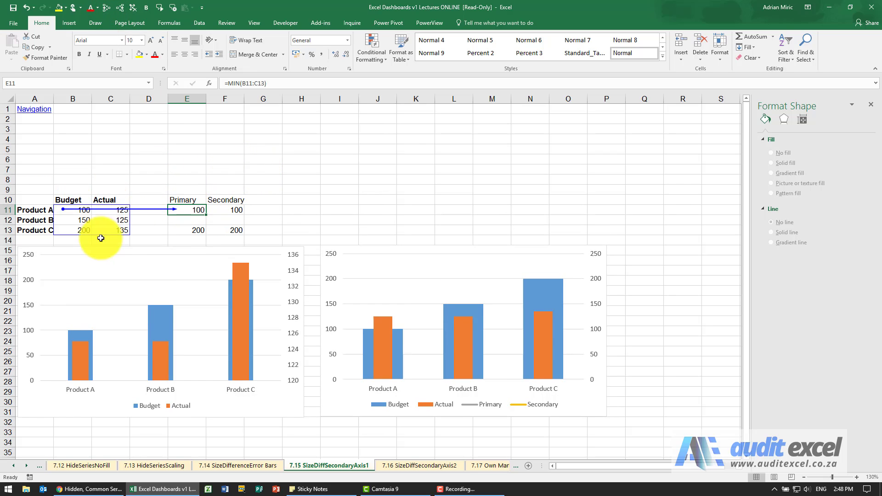
left_click(186, 231)
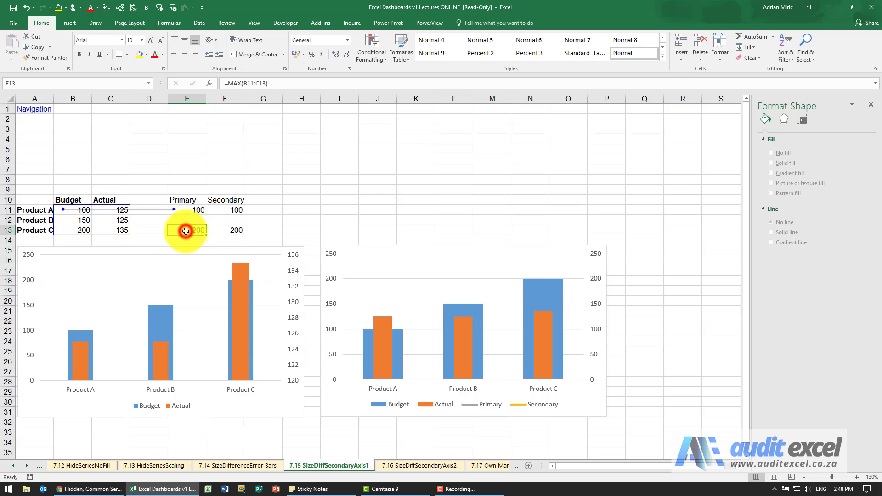
left_click(111, 11)
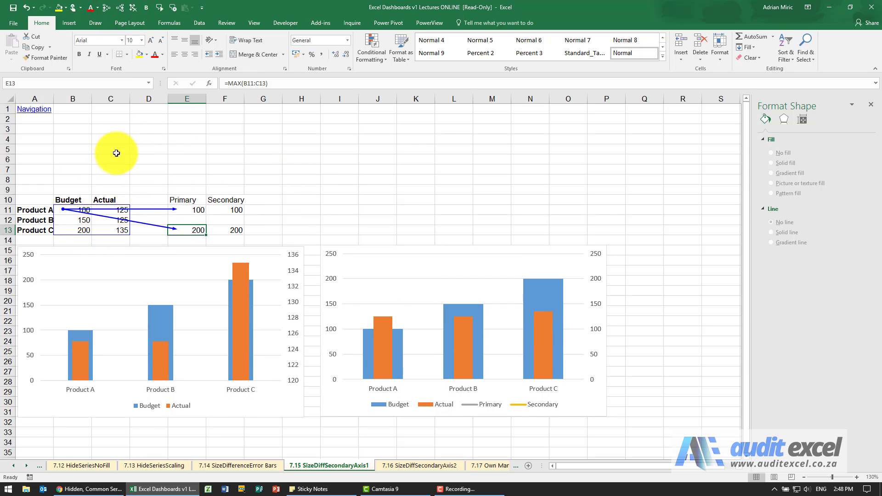
Trace the Product A and C Secondary values back to the Primary column, then remove all arrows
left_click(133, 7)
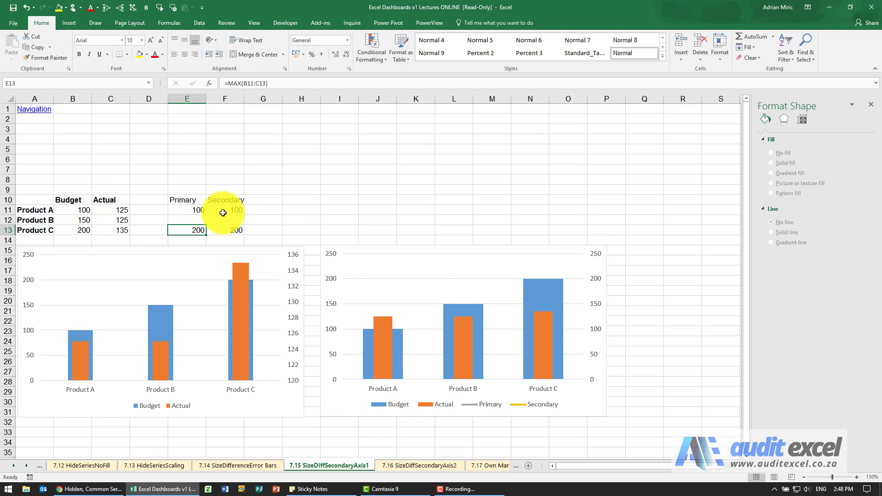
left_click(225, 211)
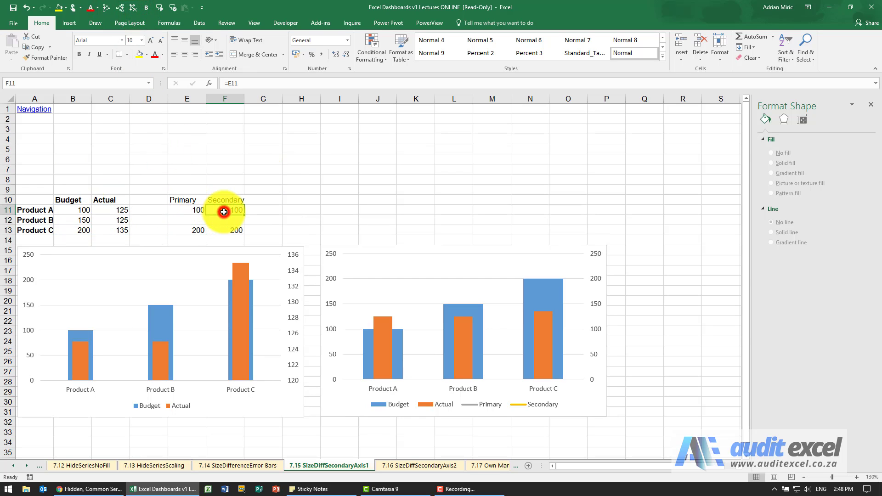
left_click(107, 10)
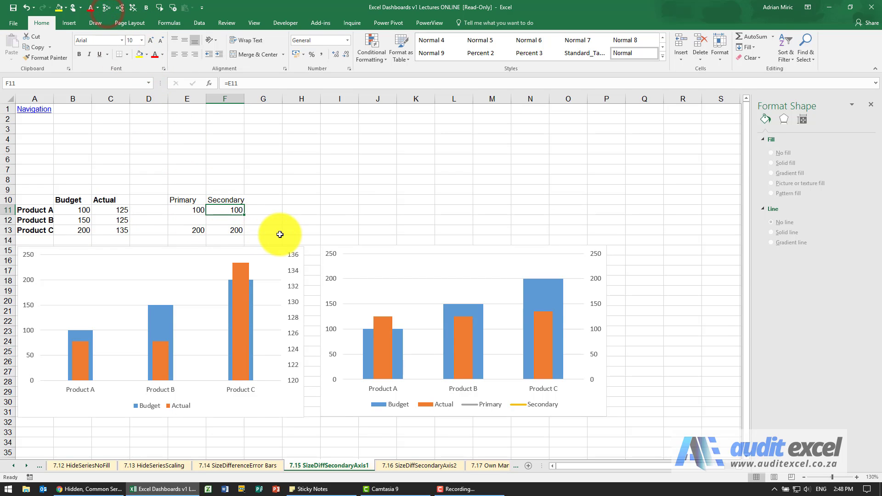
left_click(238, 229)
left_click(130, 10)
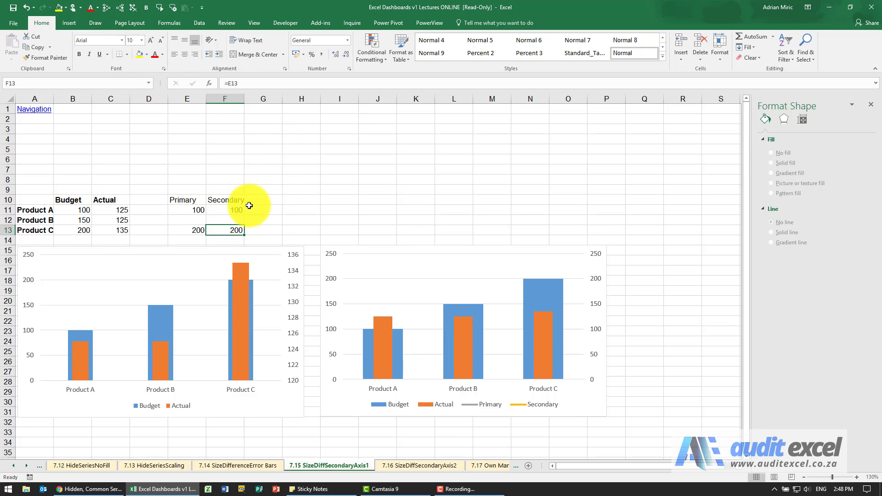
Copy the E10:F13 helper block and paste it into the left chart as new series
left_click_drag(197, 199, 217, 229)
key("ctrl+c")
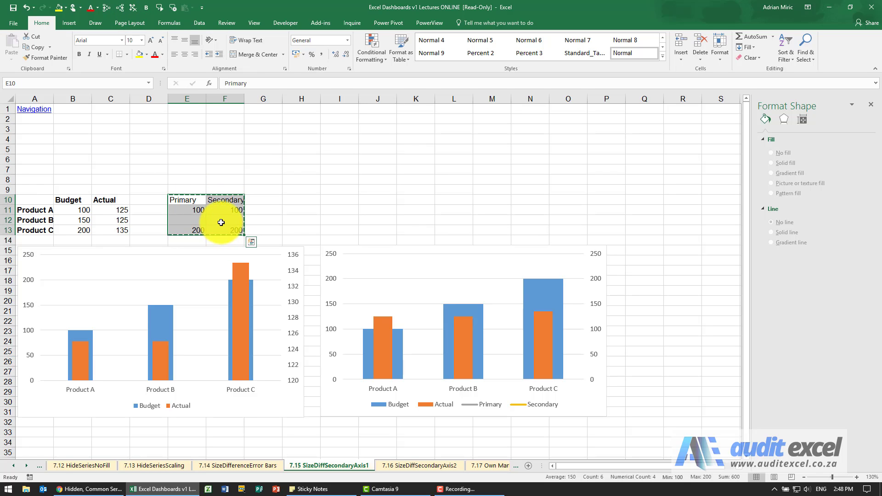
left_click(153, 250)
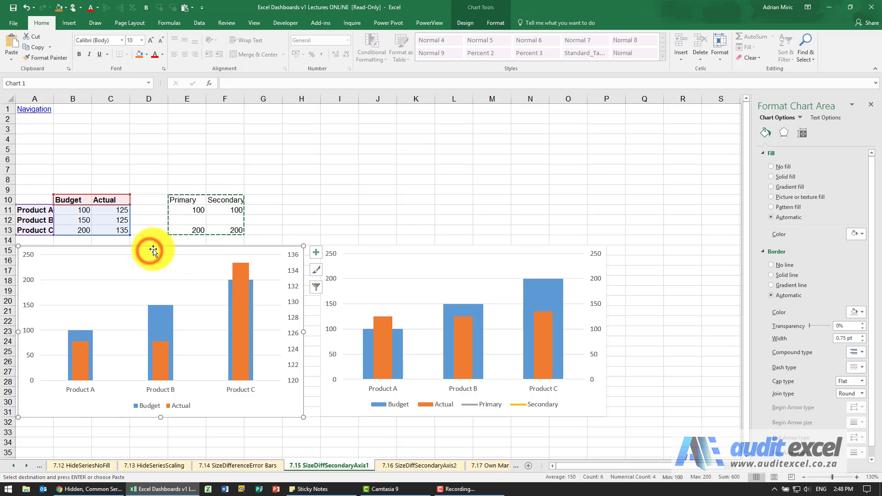
key("ctrl+v")
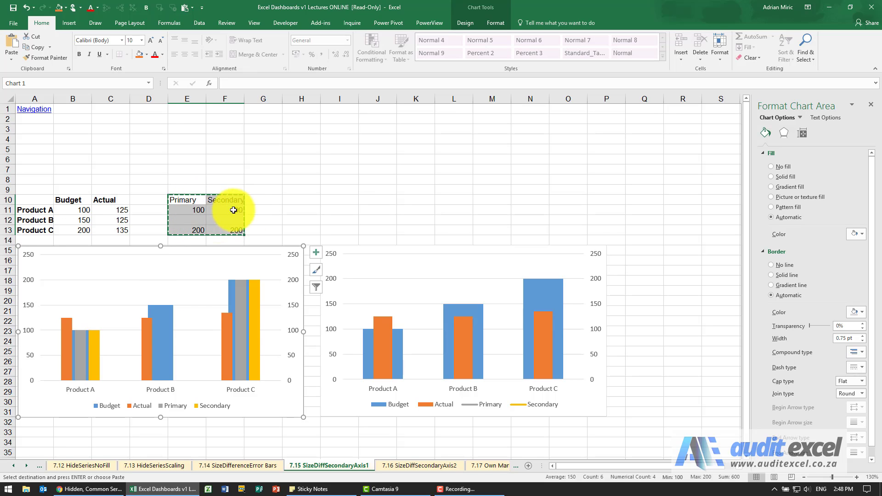
Make the Primary and Secondary series lines, with Primary moved back to the main axis
right_click(255, 289)
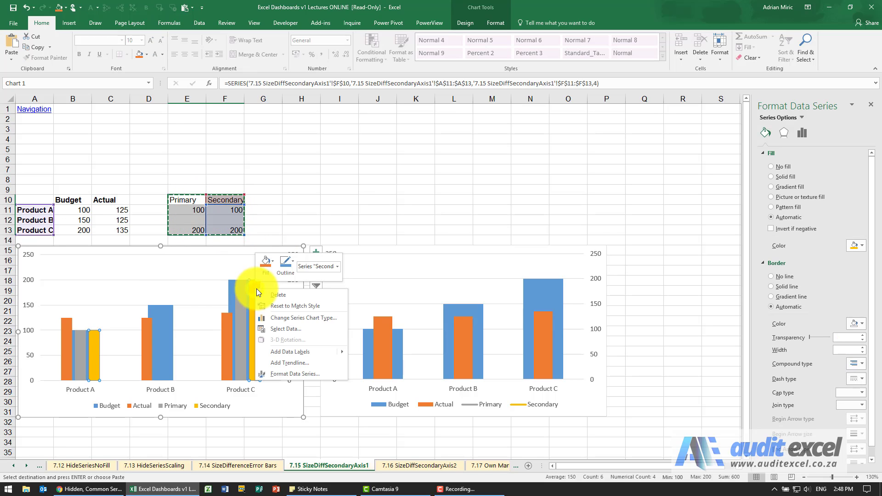
left_click(280, 318)
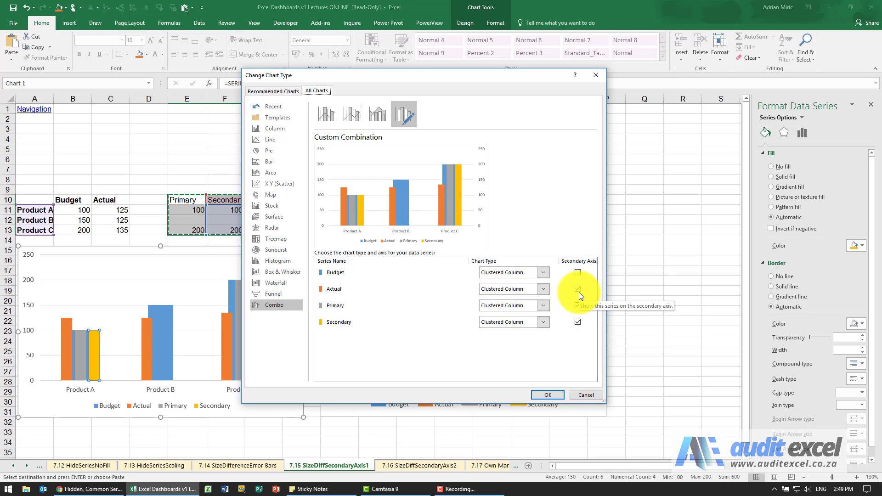
left_click(542, 306)
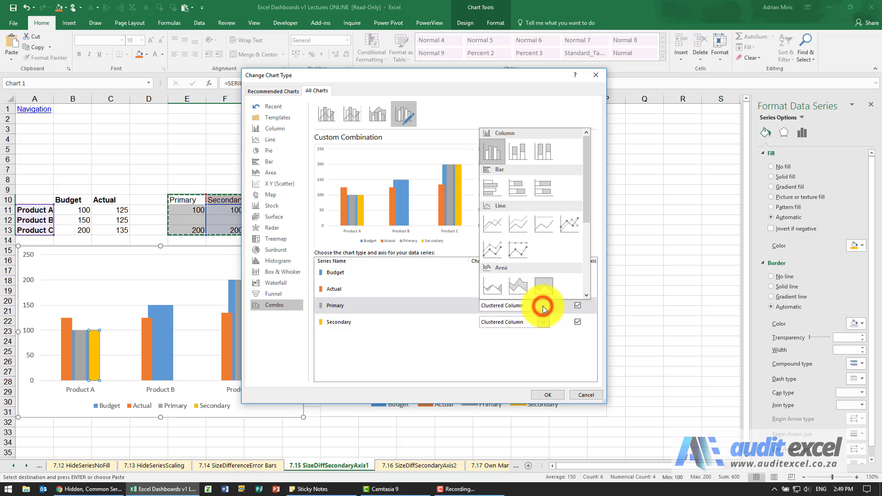
left_click(495, 227)
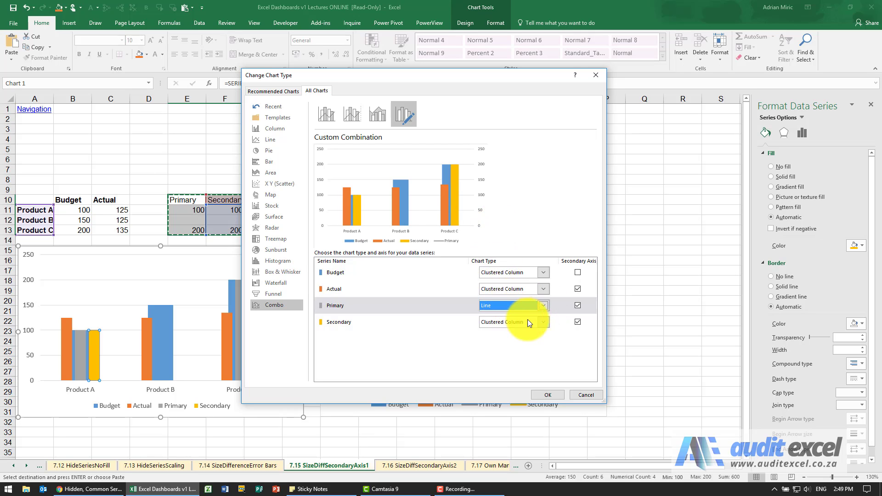
left_click(542, 322)
left_click(491, 248)
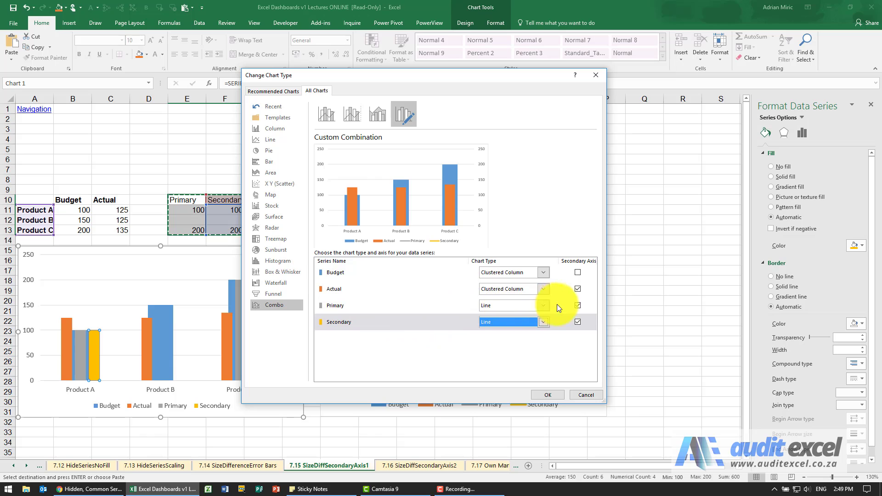
left_click(578, 305)
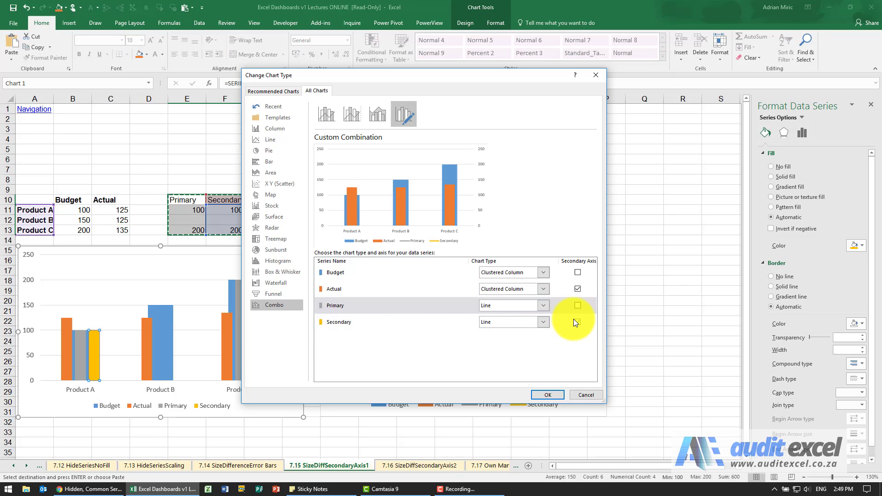
left_click(546, 394)
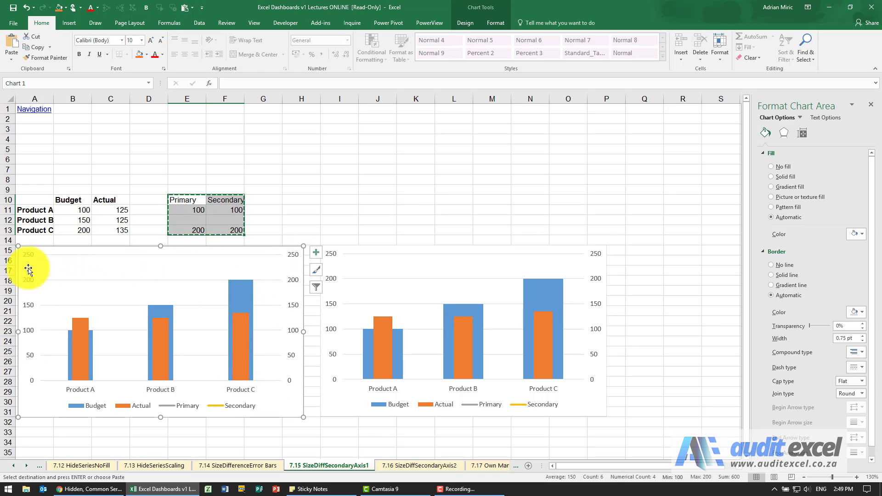
Enter 250 as Product C's Budget in cell B13
left_click(84, 229)
type("250")
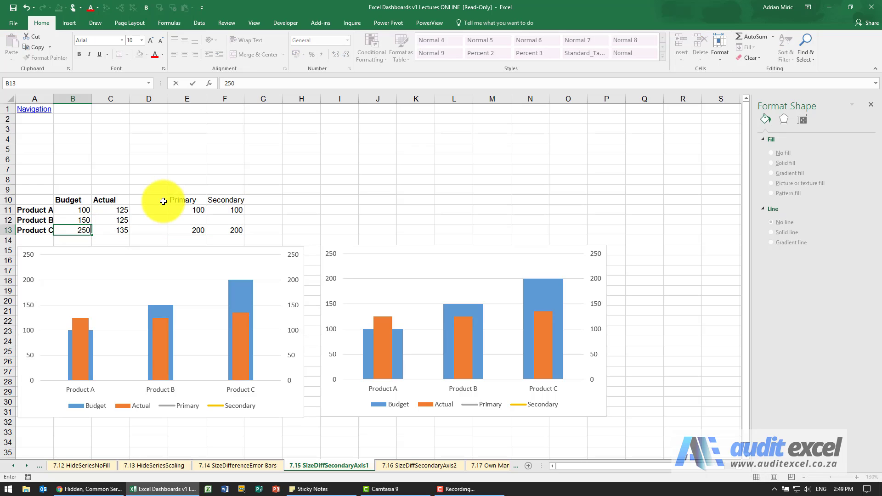
key("Return")
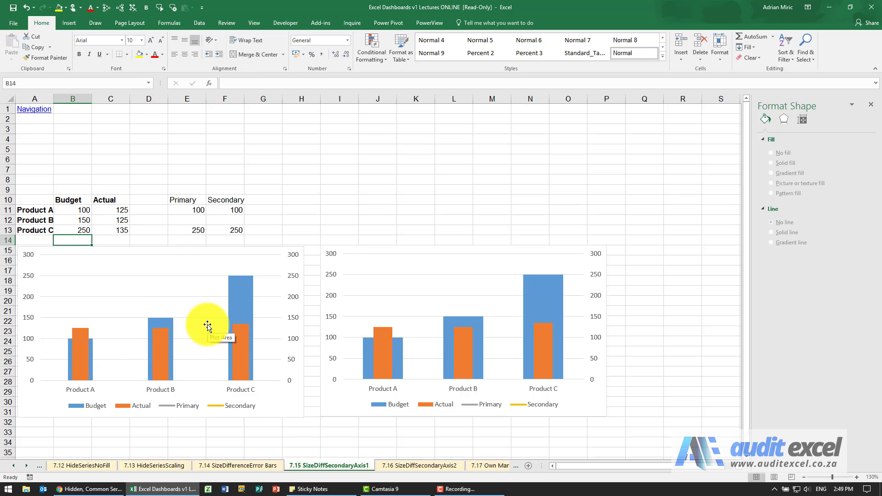
Set the left chart's Actual series gap width to 500%
right_click(240, 340)
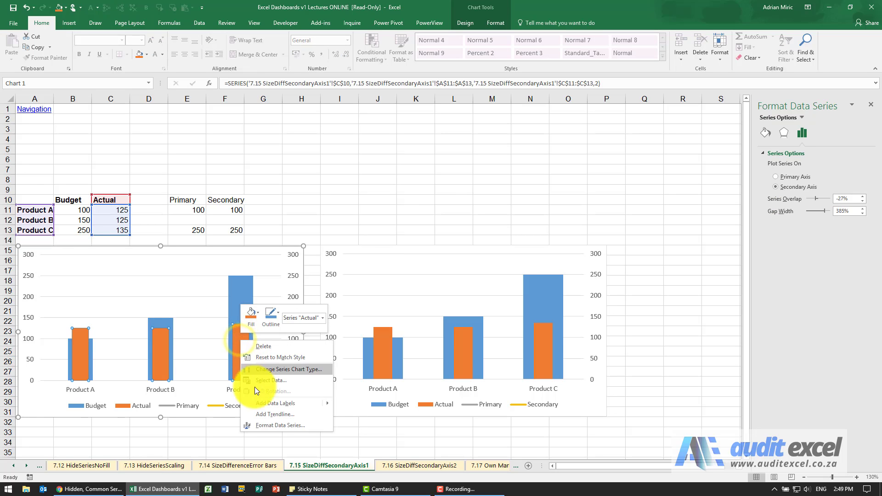
left_click(270, 423)
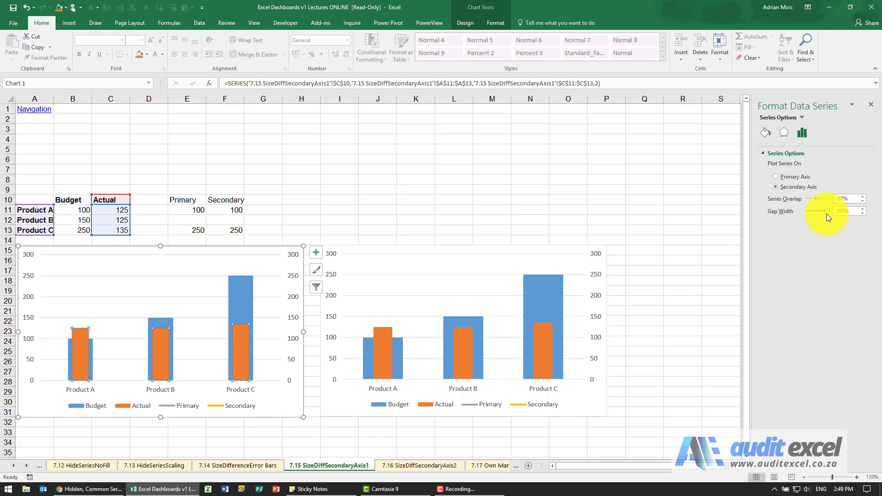
left_click_drag(827, 212, 832, 211)
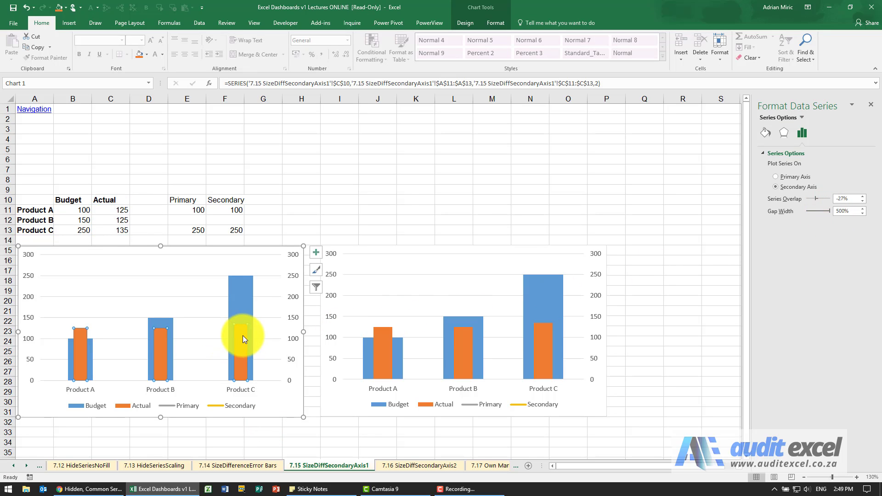